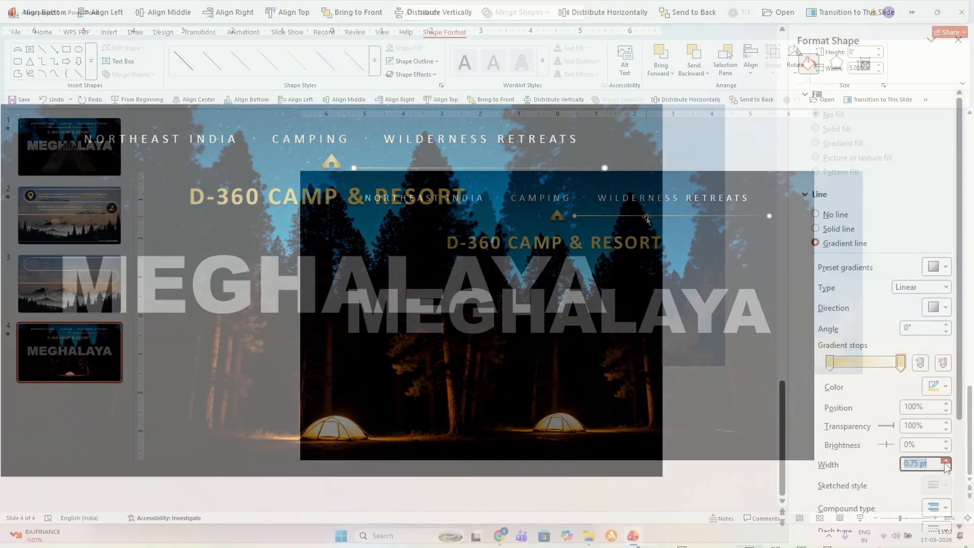
Duplicate the gold gradient line, flip the copy horizontally, and place it on the opposite side of the small tent icon
key("ctrl+d")
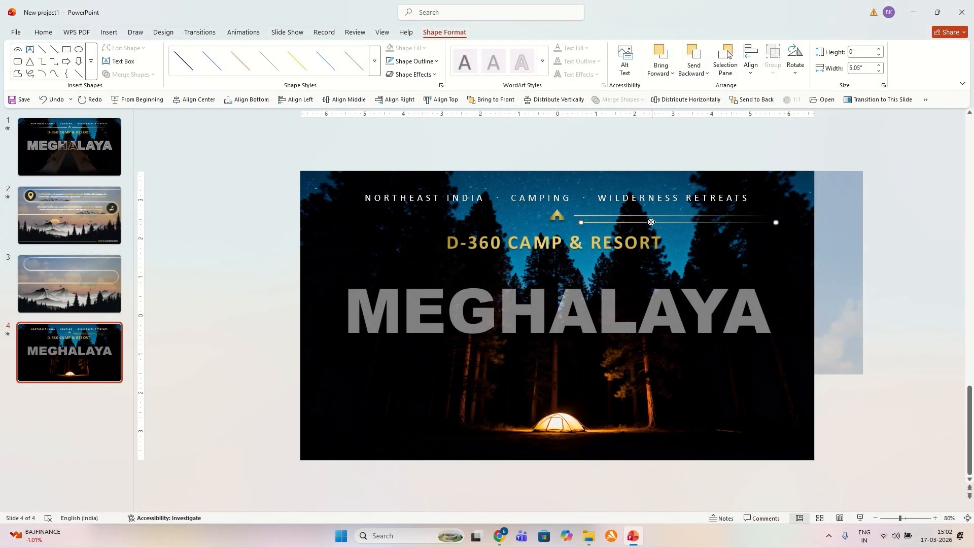
left_click_drag(651, 222, 573, 229)
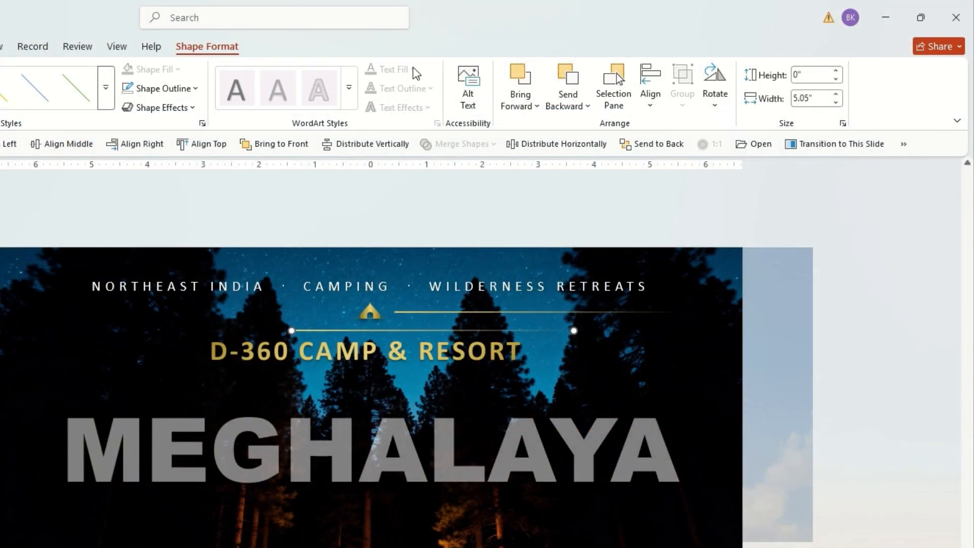
left_click(720, 102)
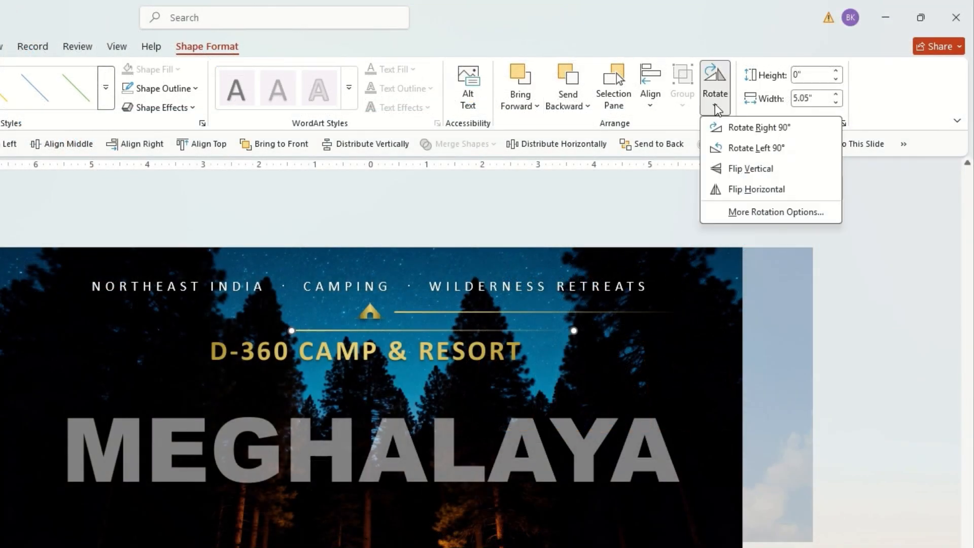
left_click(732, 192)
left_click_drag(541, 331, 360, 327)
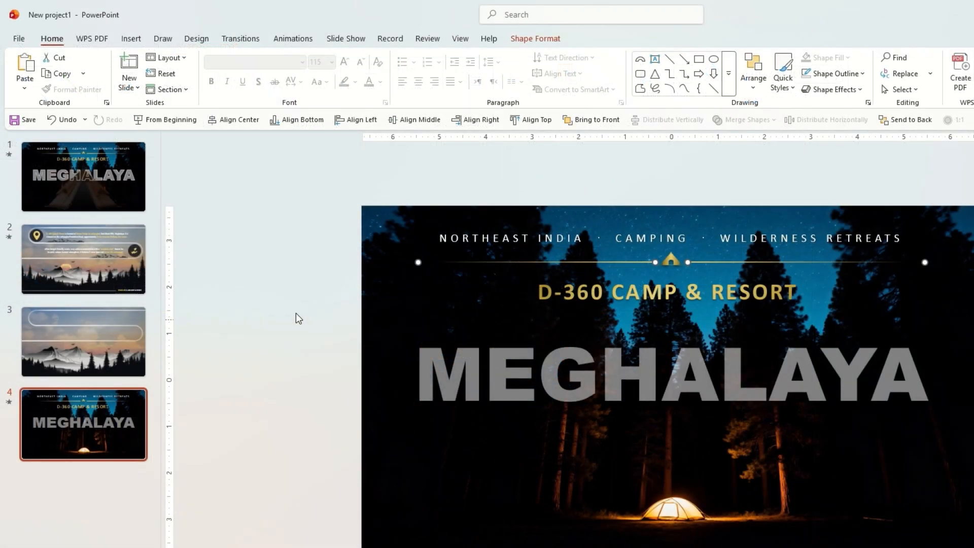
left_click(299, 315)
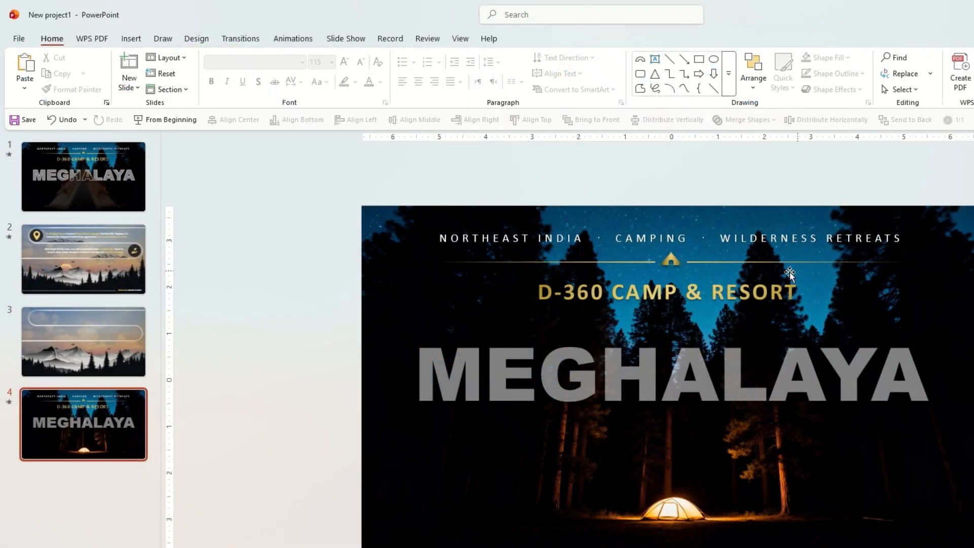
Examine the font, size and character spacing of the tagline, the D-360 CAMP & RESORT text and the MEGHALAYA title
triple_click(754, 239)
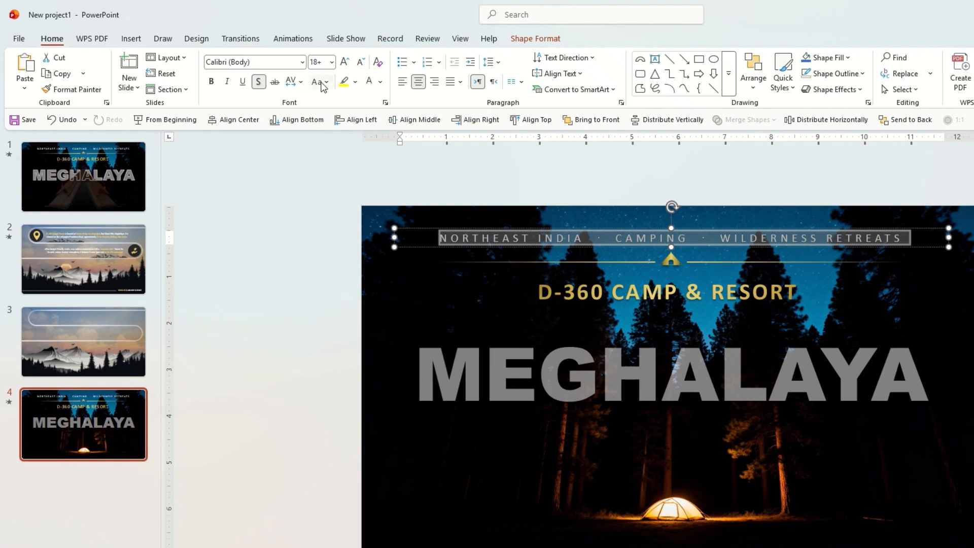
left_click(301, 82)
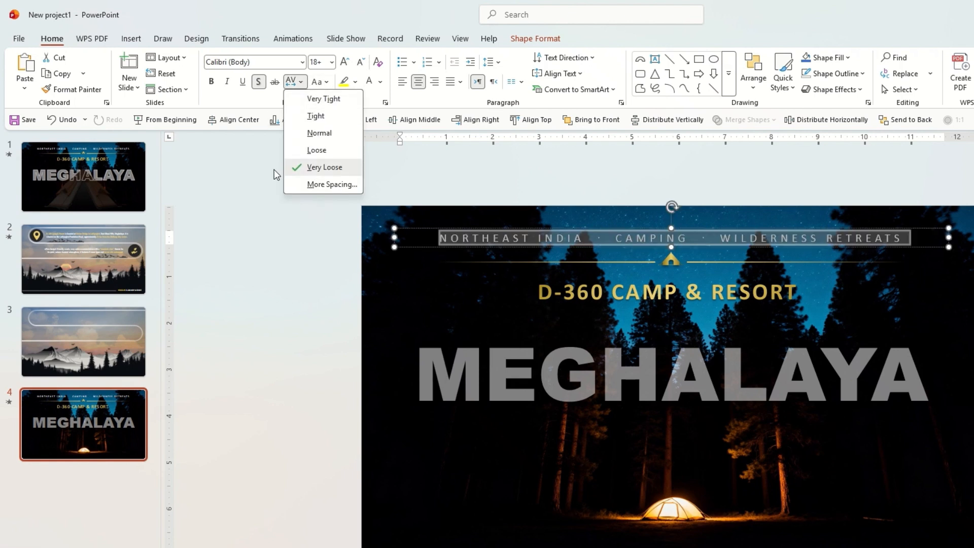
left_click(260, 175)
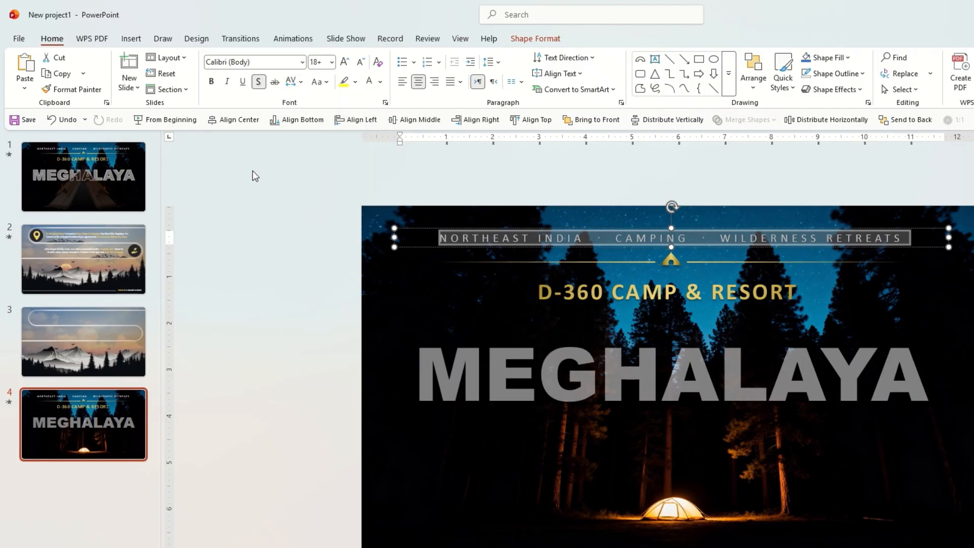
triple_click(604, 294)
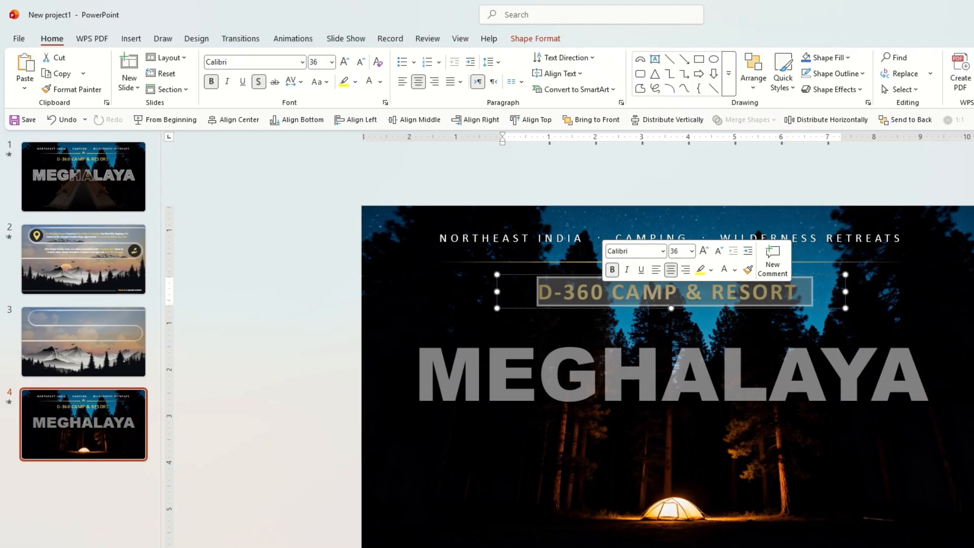
triple_click(616, 370)
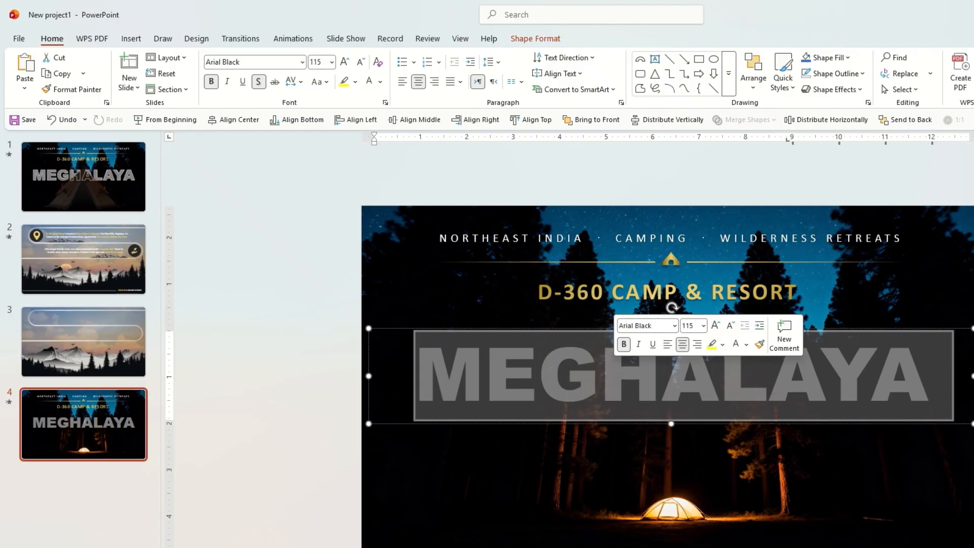
key("Escape")
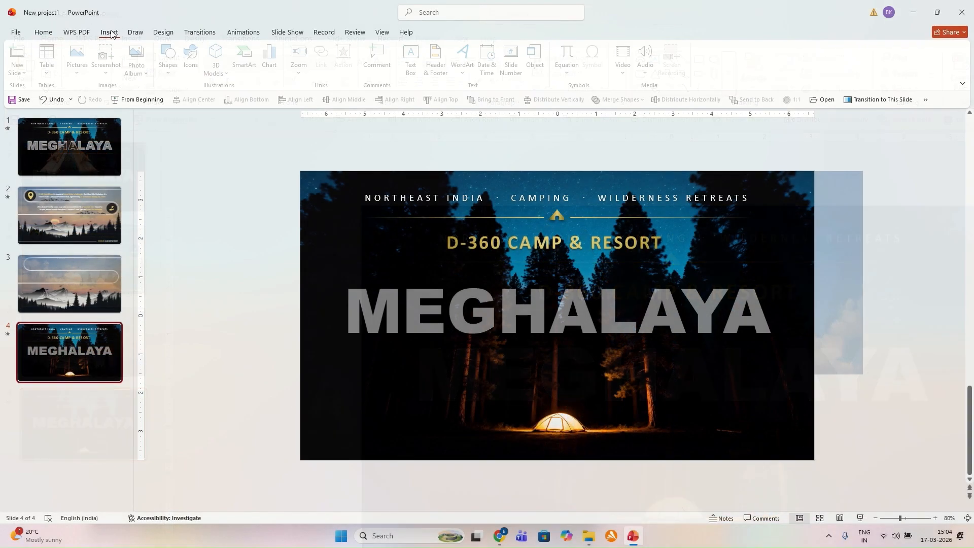
Insert the tourist tent picture from the Pic and Icons folder over the lower middle of slide 4
left_click(81, 75)
left_click(97, 101)
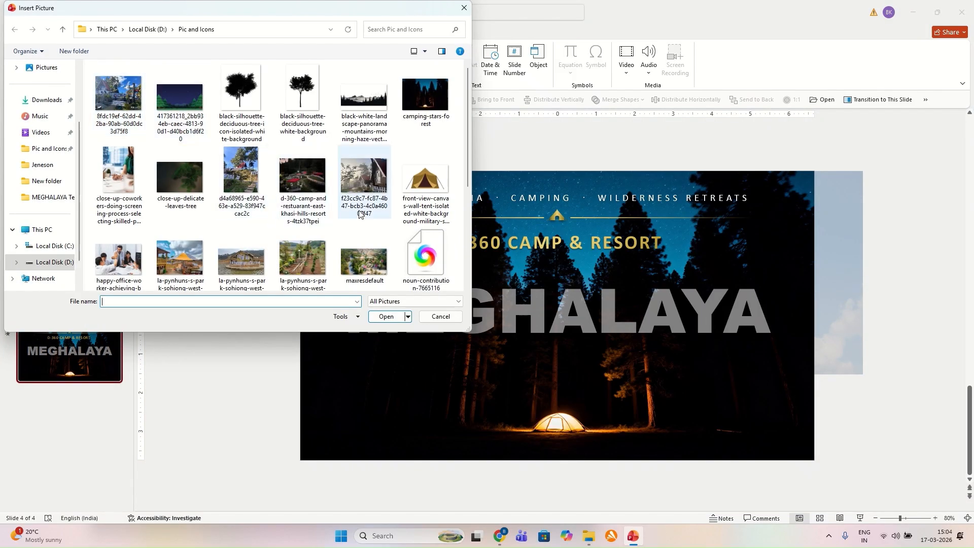
scroll(359, 215, "down", 3)
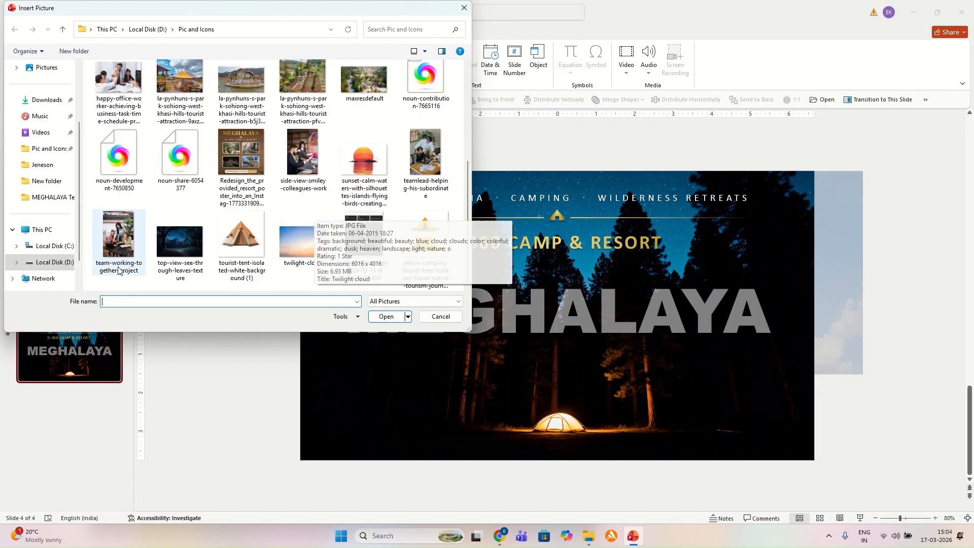
left_click(241, 235)
left_click(390, 316)
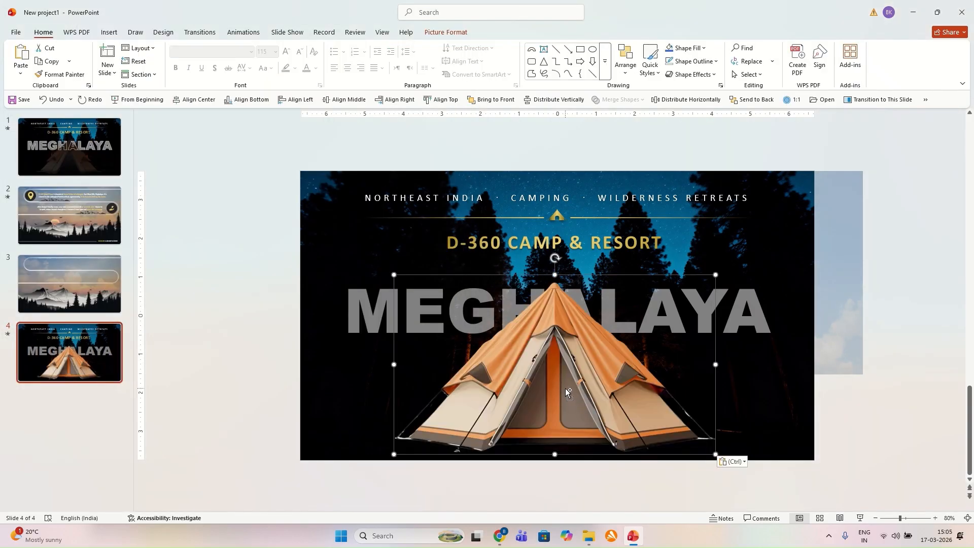
left_click(573, 473)
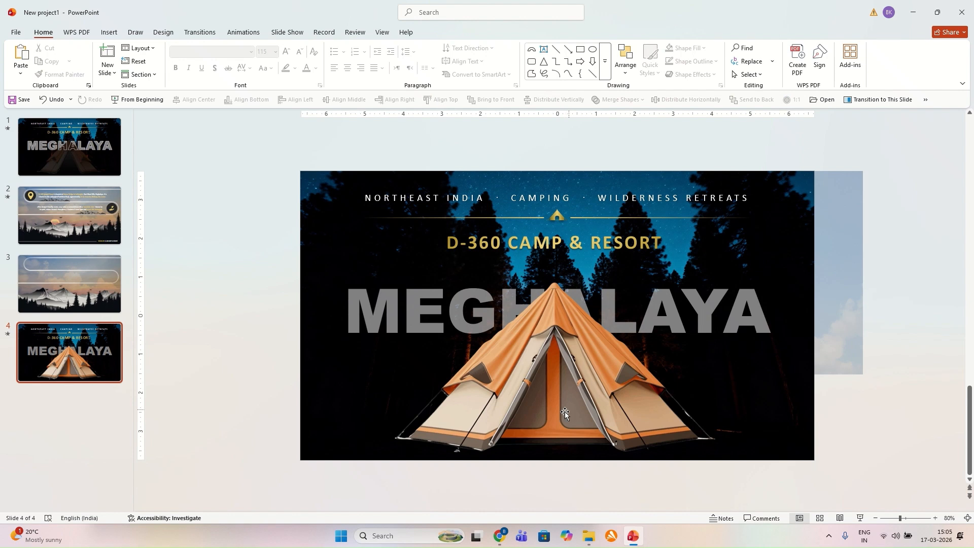
Draw an isosceles triangle over the tent's doorway and stretch it to about 2.98 inches wide and 2.84 inches high
left_click(544, 62)
left_click_drag(557, 348, 554, 425)
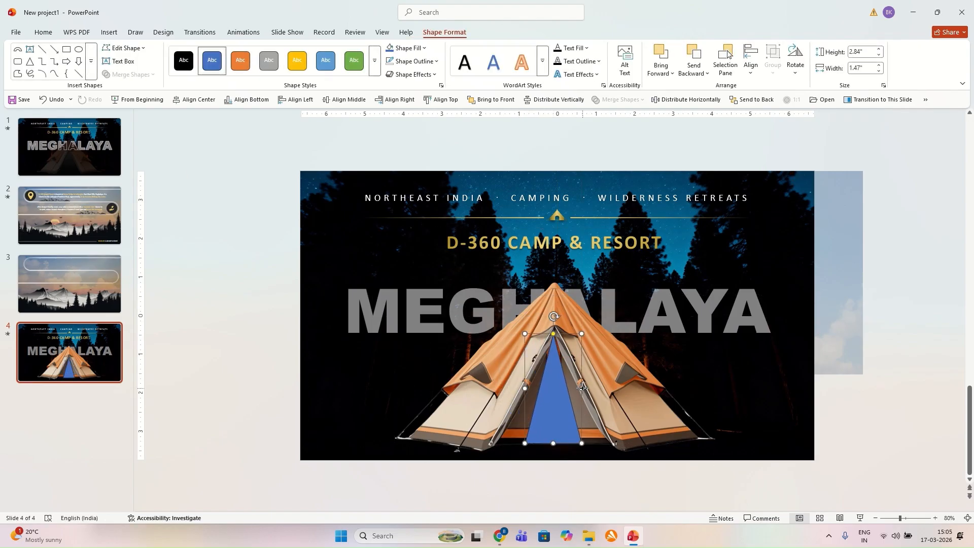
left_click_drag(581, 388, 612, 388)
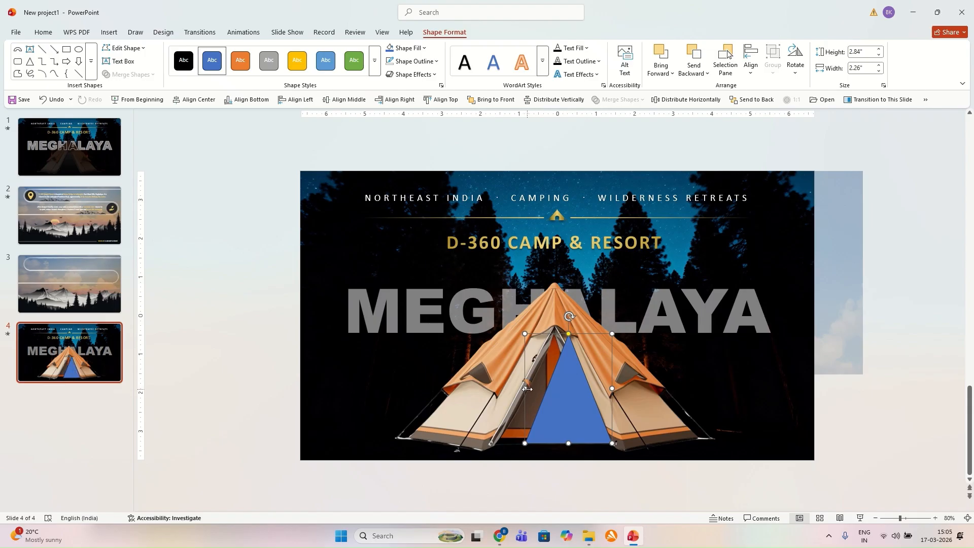
left_click_drag(527, 389, 496, 398)
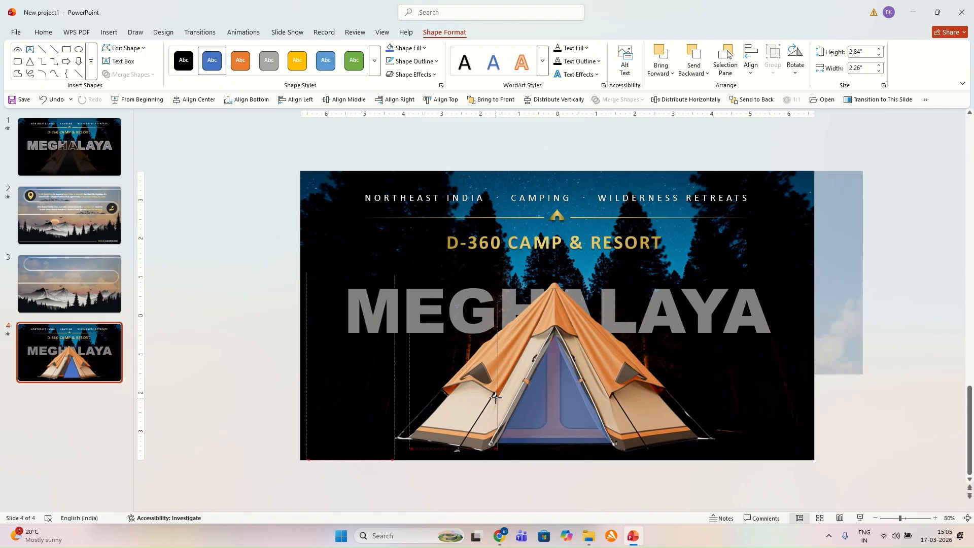
left_click_drag(496, 399, 496, 398)
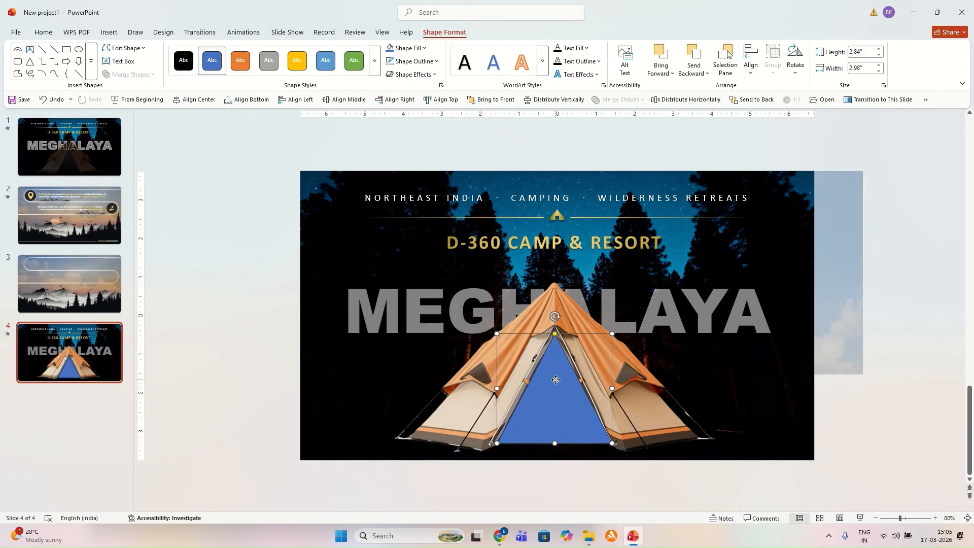
Fit the triangle over the tent's doorway and lay a duplicate of it exactly on top
left_click_drag(555, 380, 555, 376)
key("ctrl+z")
left_click(576, 421)
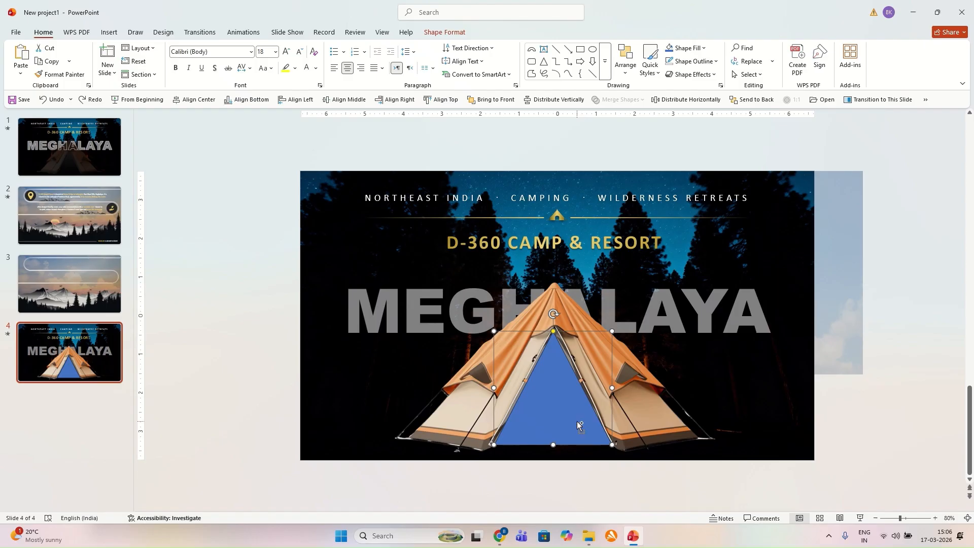
left_click_drag(580, 425, 562, 410)
left_click(625, 492)
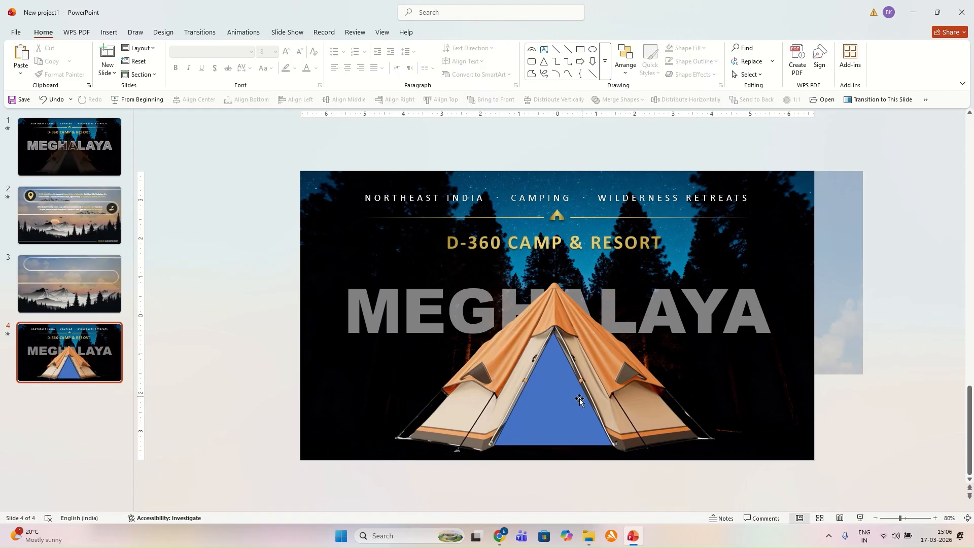
Subtract the upper triangle from the night forest background picture
left_click(758, 248)
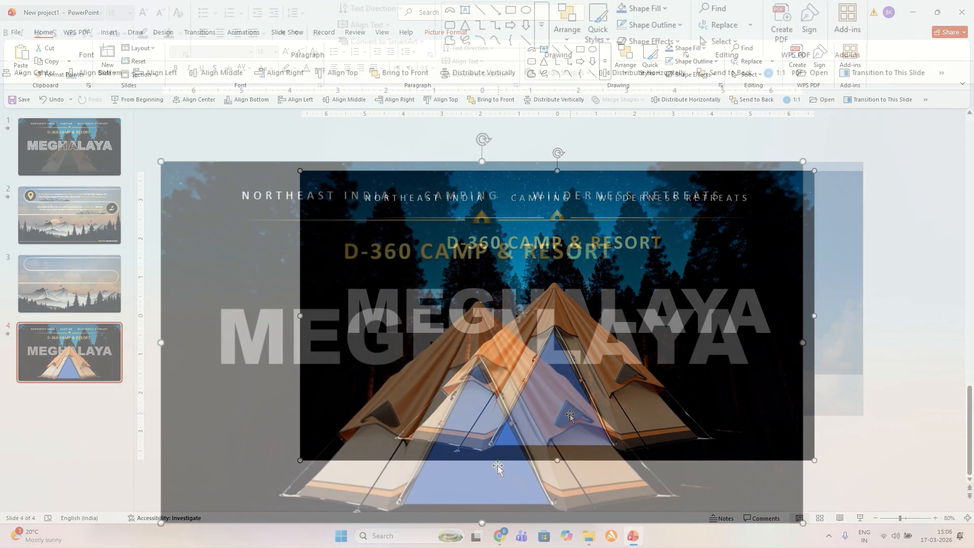
left_click(577, 409, "shift")
left_click(542, 72)
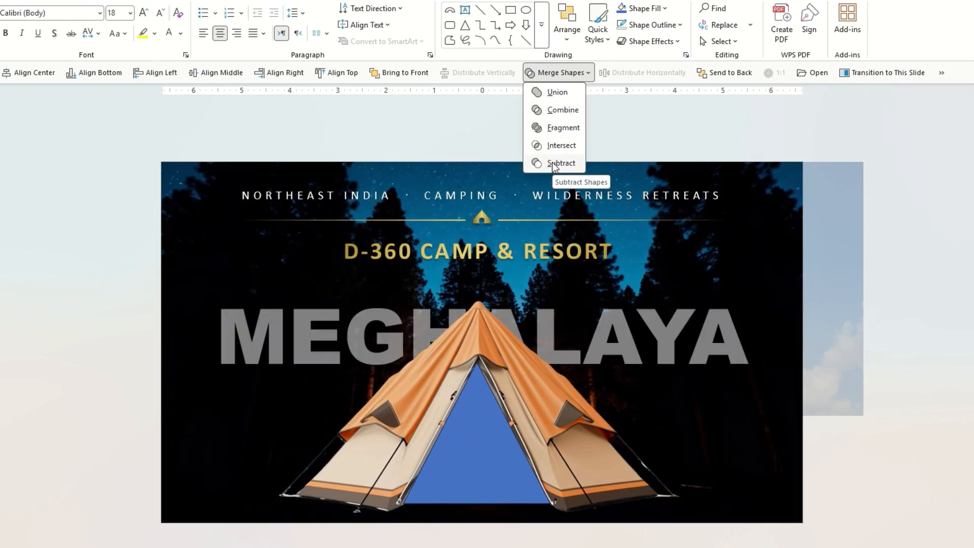
left_click(553, 162)
left_click(525, 526)
Subtract the remaining triangle from the tent picture to cut out its doorway
left_click(534, 462)
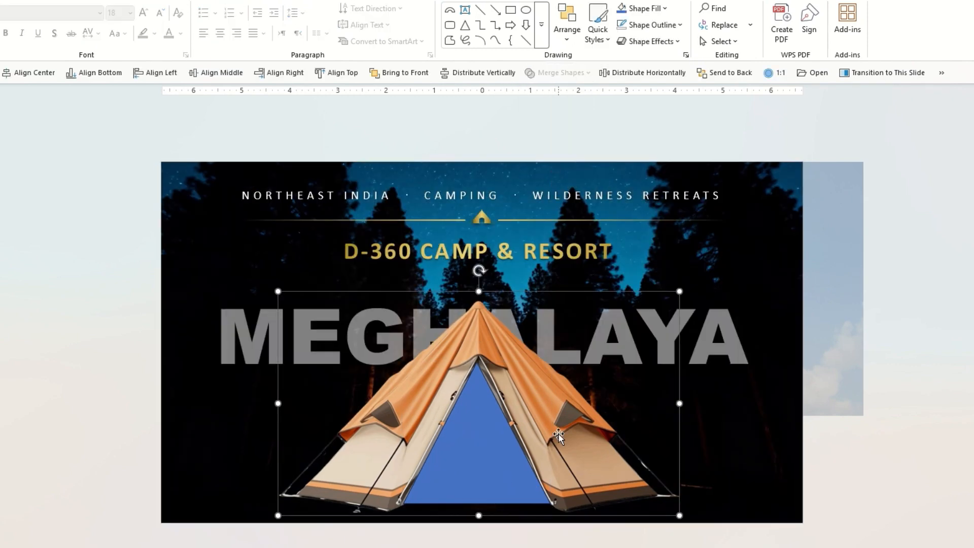
left_click(487, 459, "shift")
left_click(566, 73)
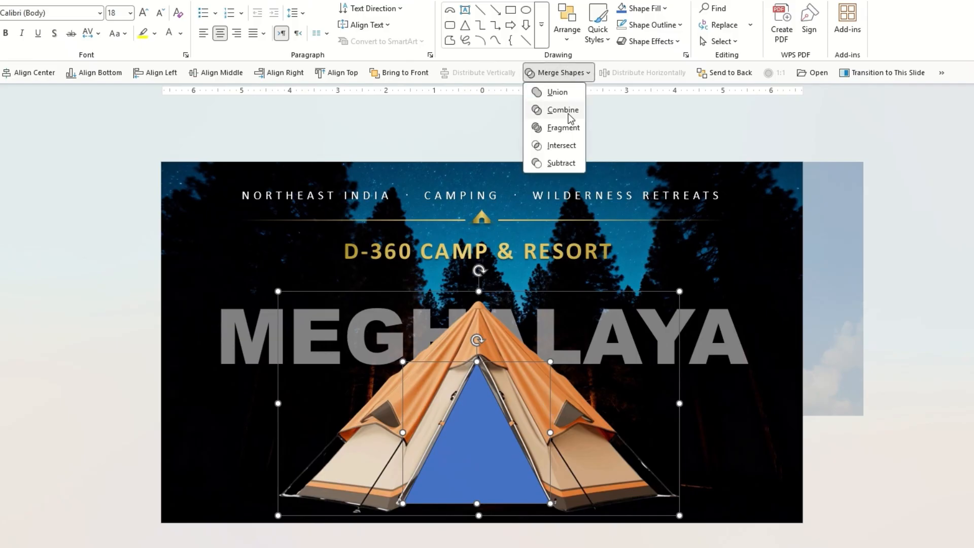
left_click(558, 162)
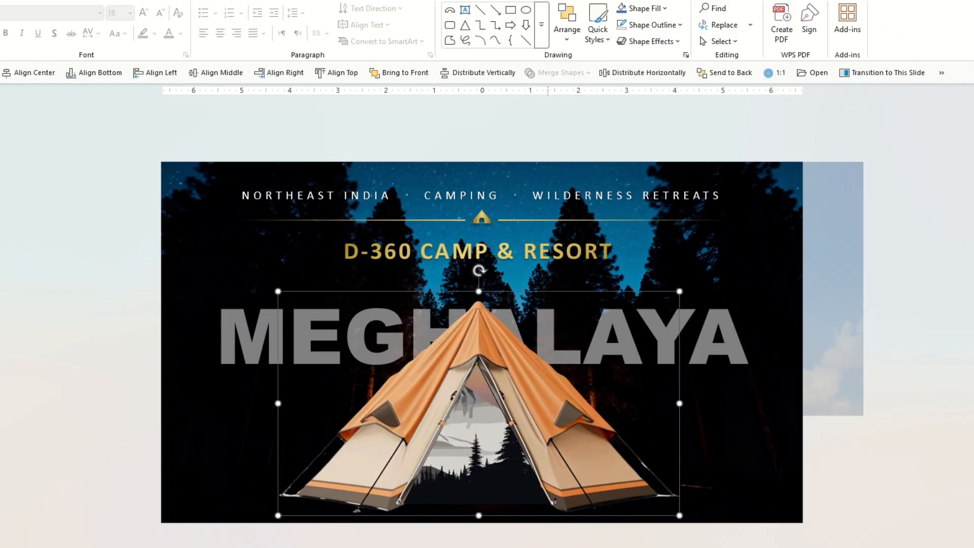
left_click(533, 525)
Apply the bottom-centre inner shadow preset to the tent picture
left_click(577, 483)
right_click(579, 481)
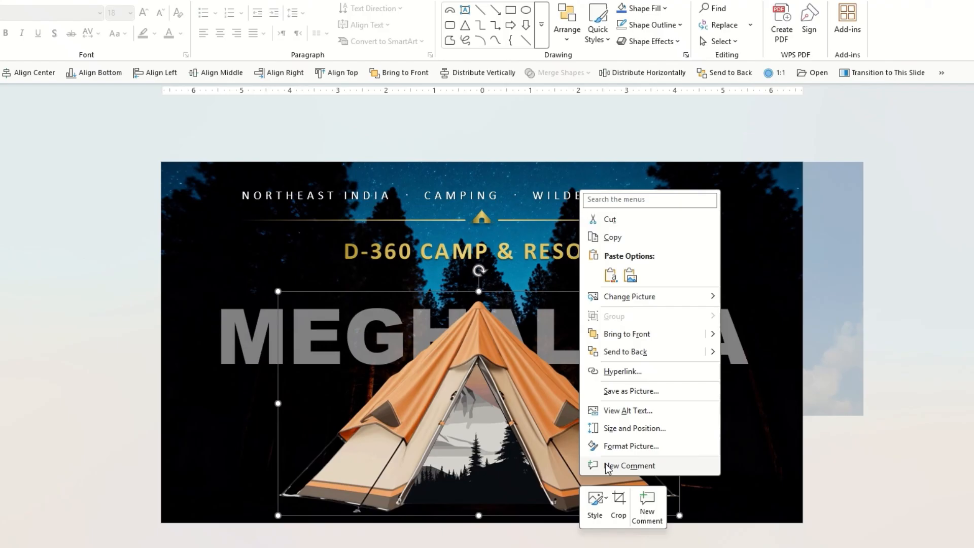
left_click(617, 447)
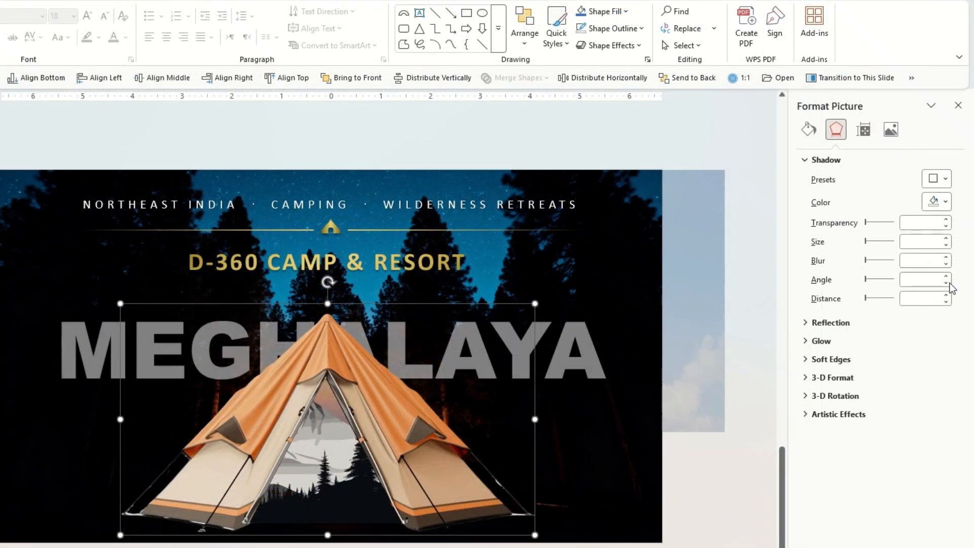
left_click(946, 179)
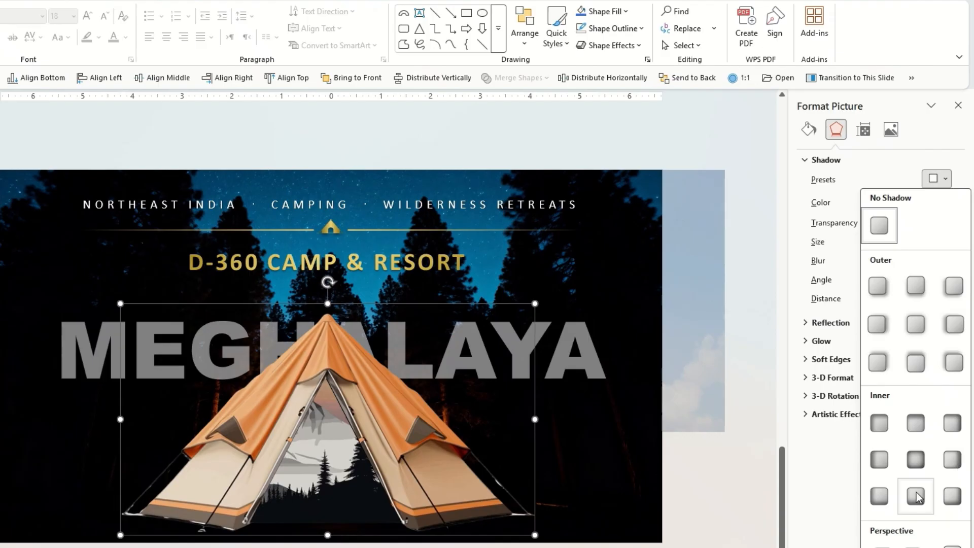
left_click(916, 496)
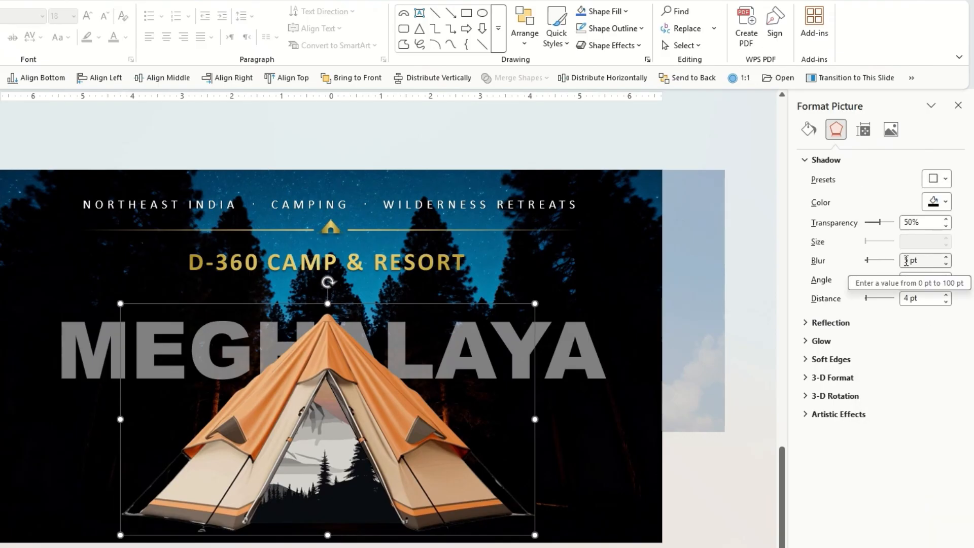
Set the tent's inner shadow to 42 pt blur, 34 pt distance and 0% transparency
double_click(907, 260)
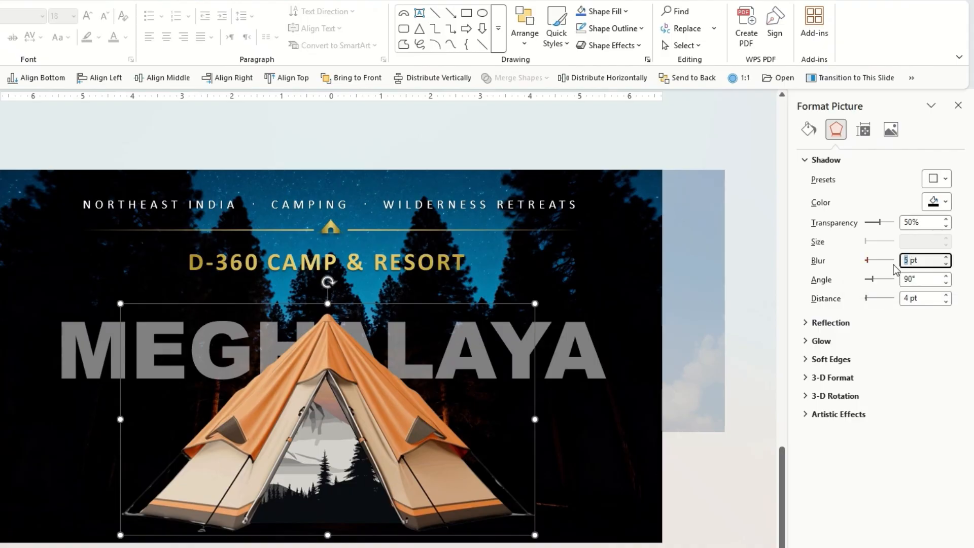
type("42")
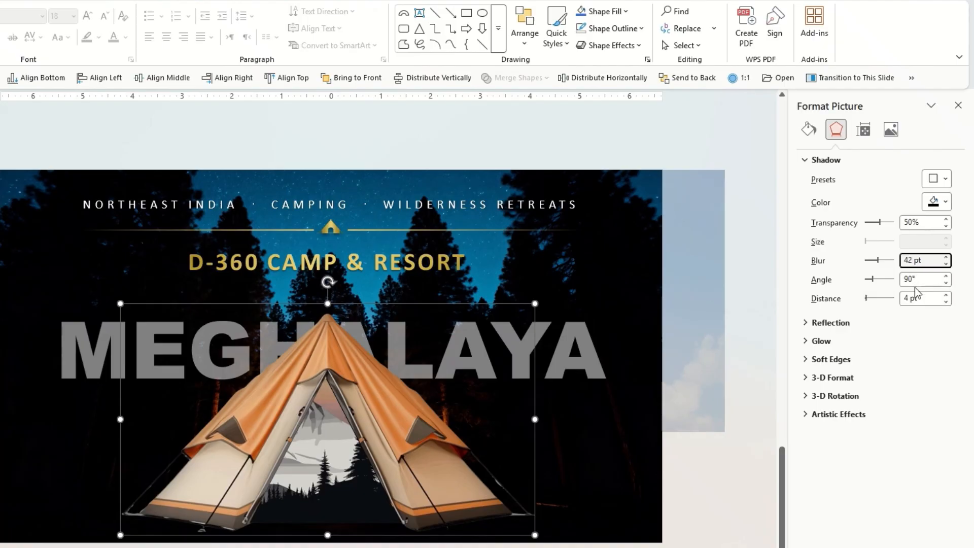
left_click(929, 299)
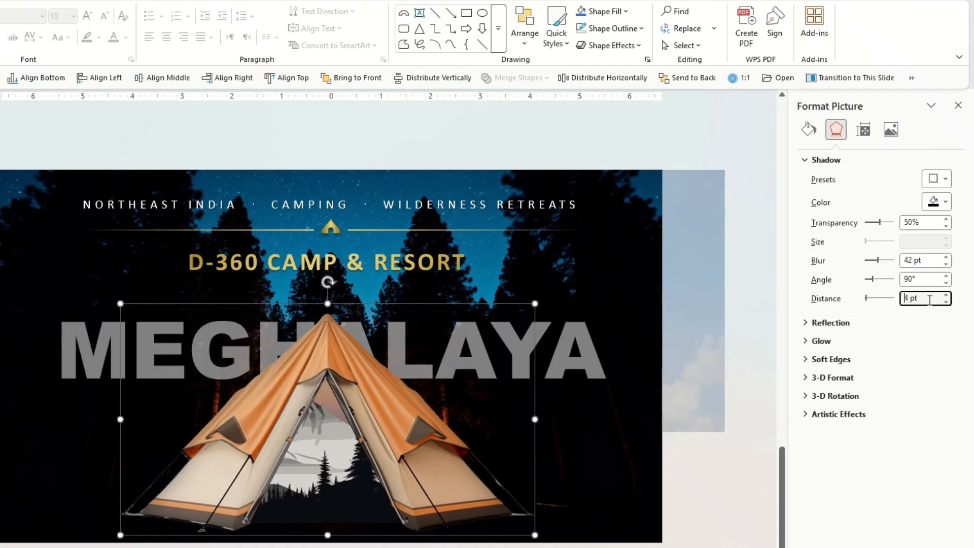
type("3")
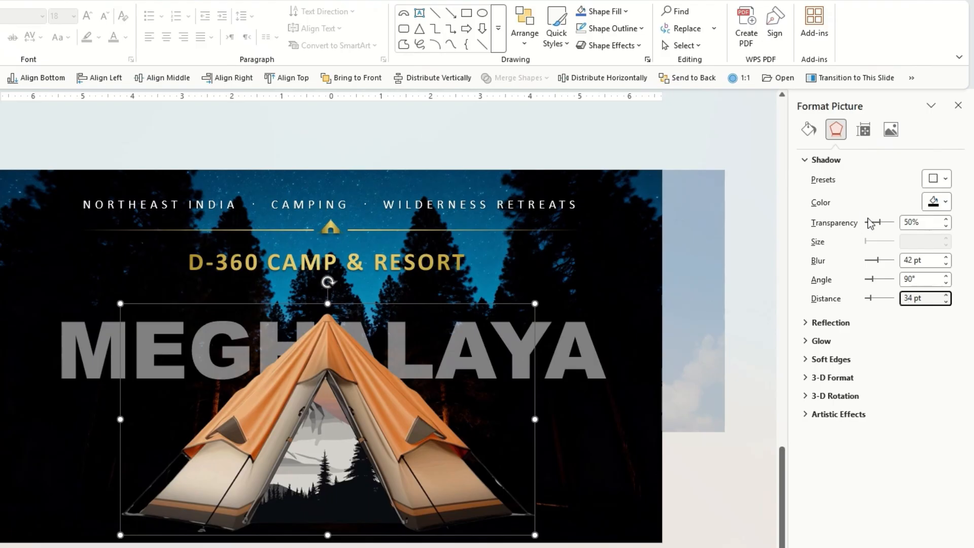
left_click_drag(878, 222, 863, 222)
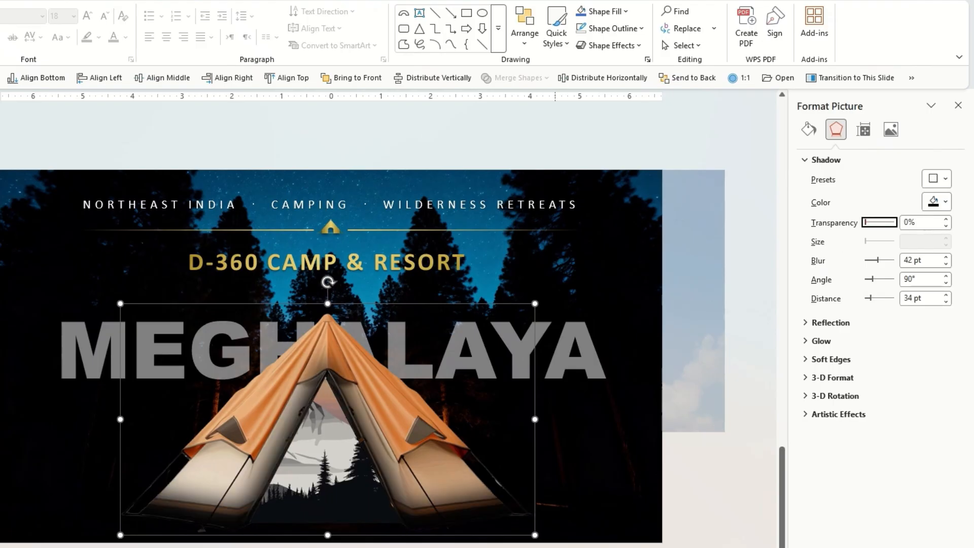
Strongly darken the tent picture by lowering its brightness in the picture corrections
double_click(130, 418)
left_click(890, 130)
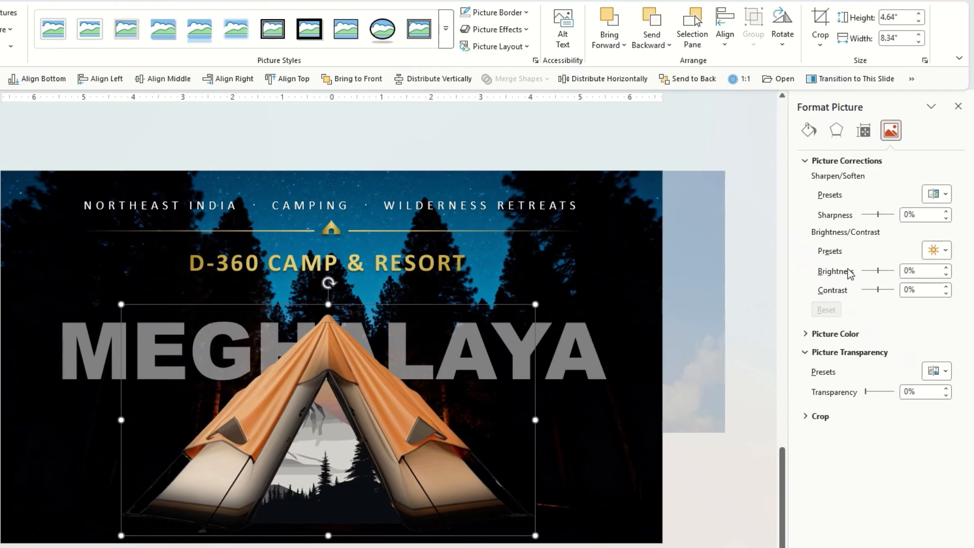
left_click(906, 269)
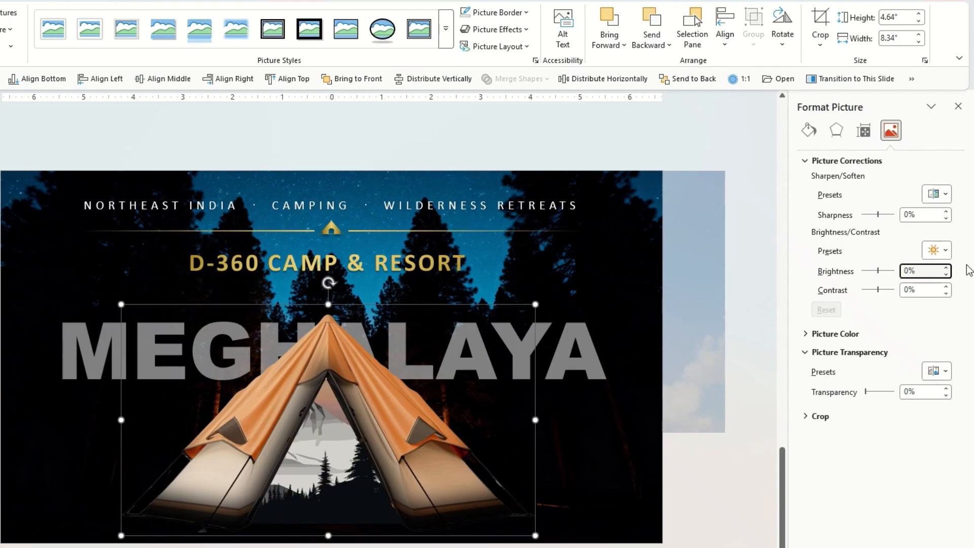
type("-8")
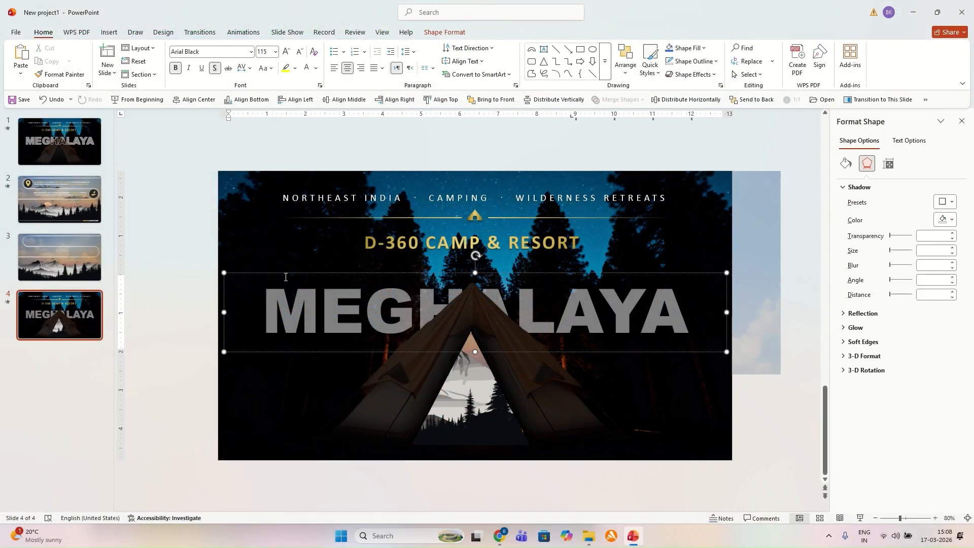
Duplicate the MEGHALAYA title and place the copy exactly over the original
left_click(284, 274)
key("ctrl+z")
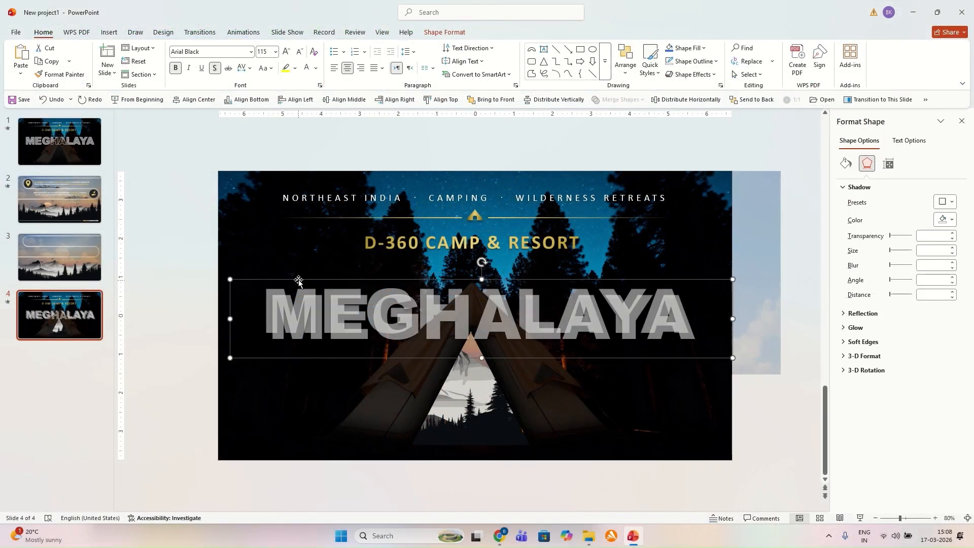
left_click_drag(300, 278, 292, 271)
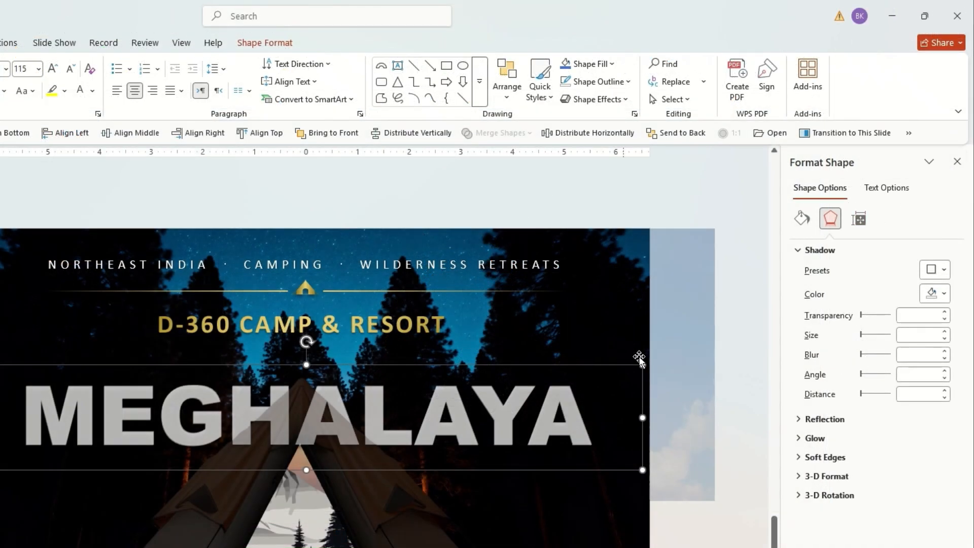
Remove the text fill of the MEGHALAYA copy and give its letters a solid white outline
left_click(871, 190)
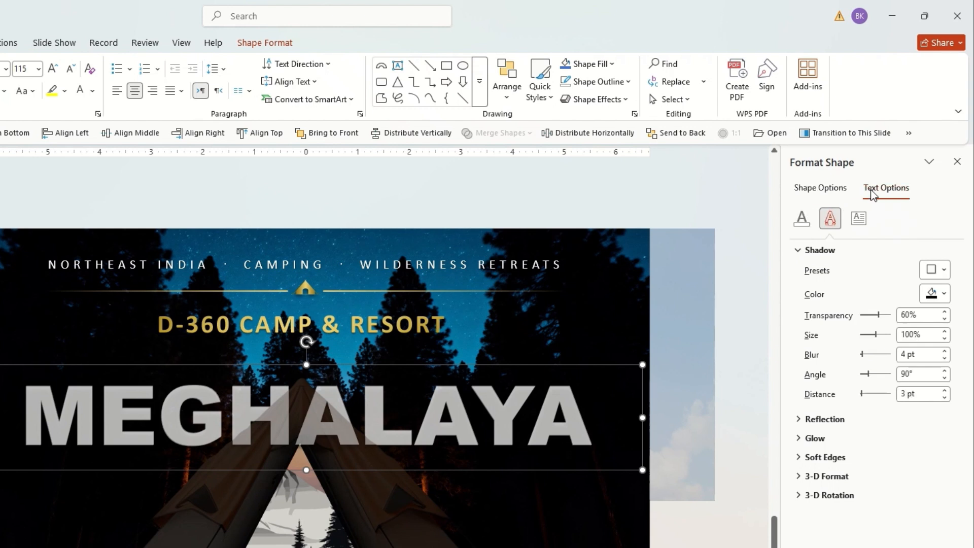
left_click(801, 218)
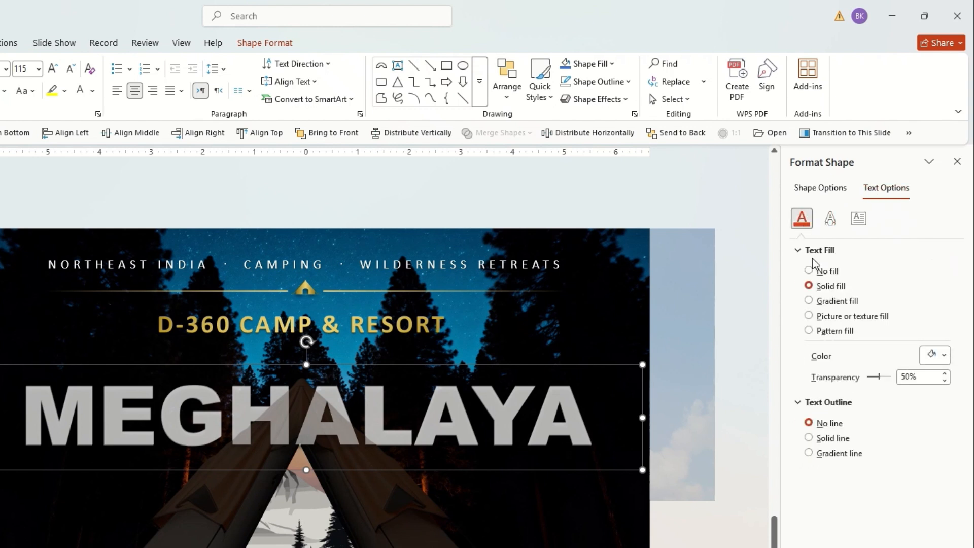
left_click(810, 270)
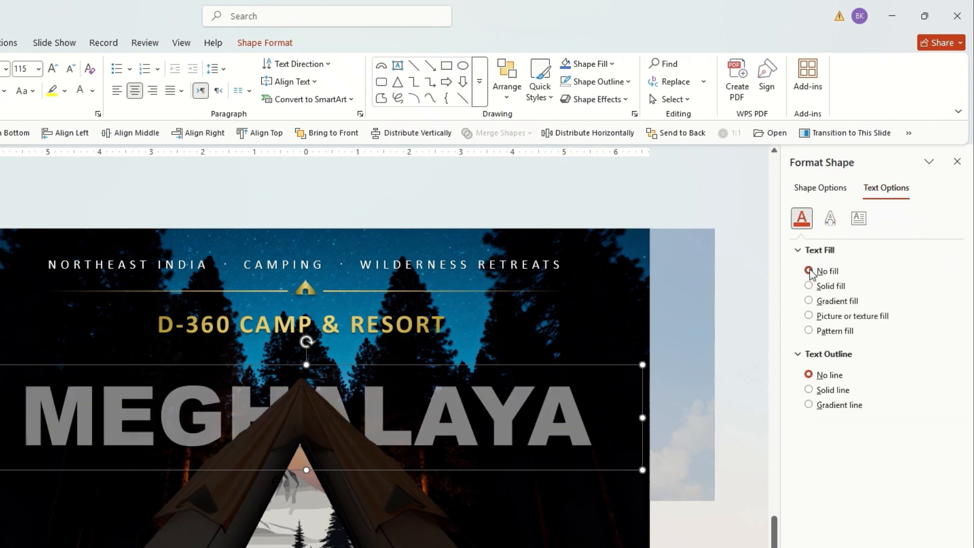
left_click(809, 389)
left_click(943, 430)
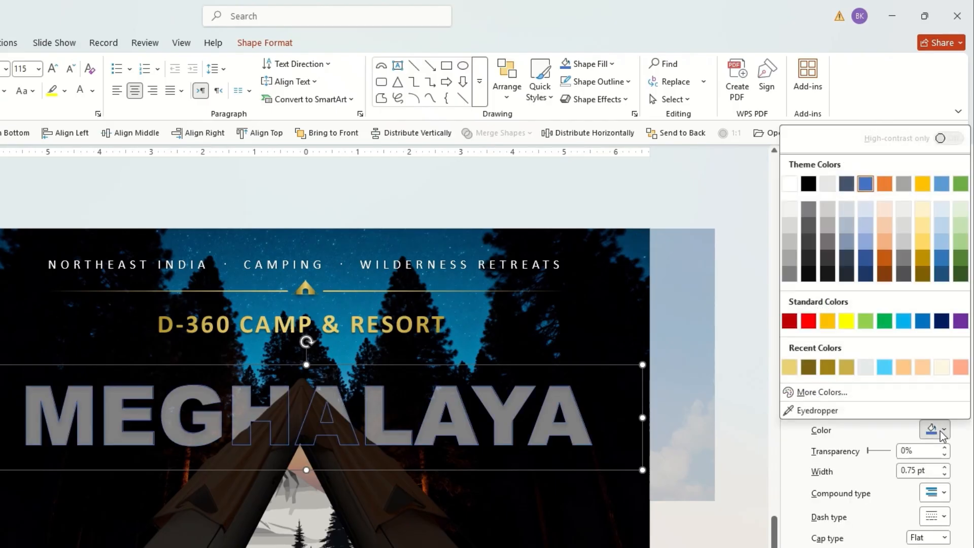
left_click(789, 184)
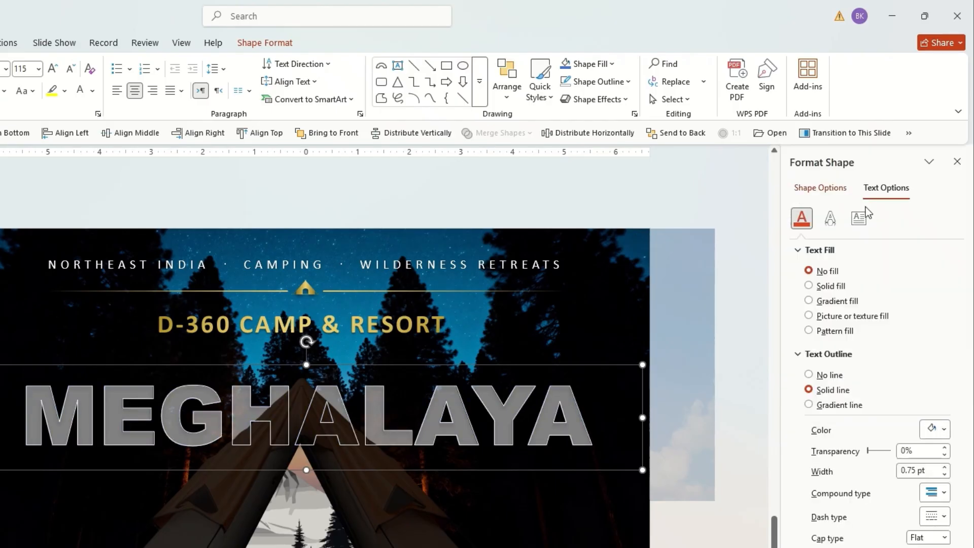
Set the MEGHALAYA copy's text outline to 50% transparency and increase its width beyond 1 pt
left_click(907, 451)
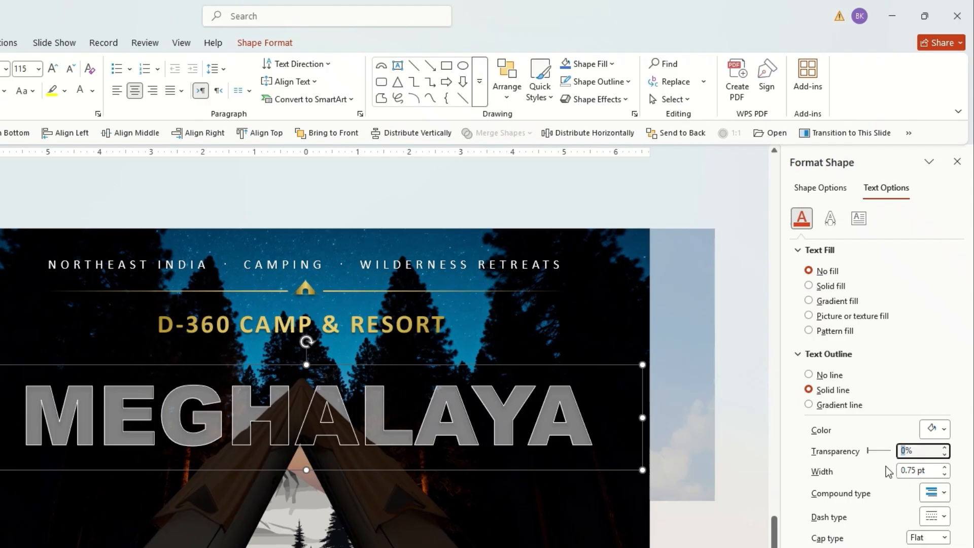
type("50")
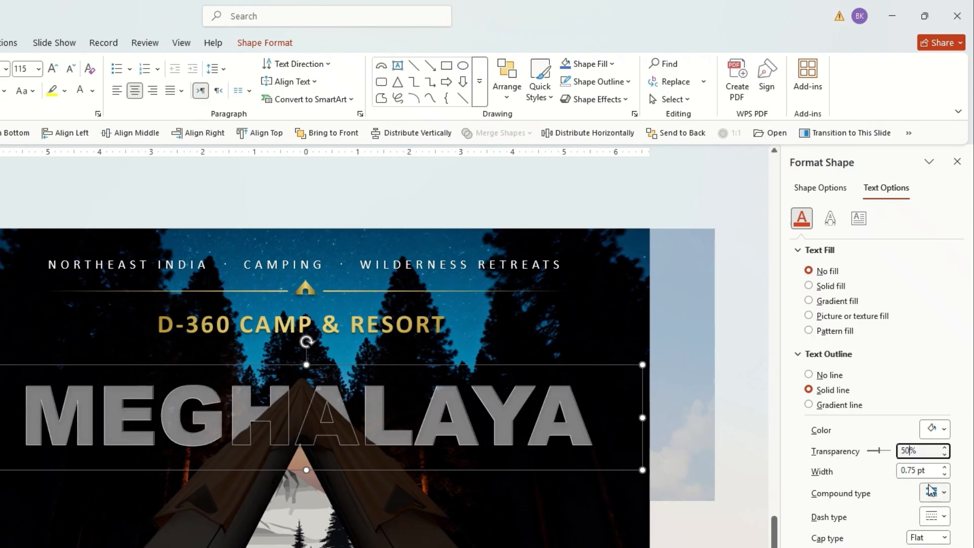
left_click(944, 467)
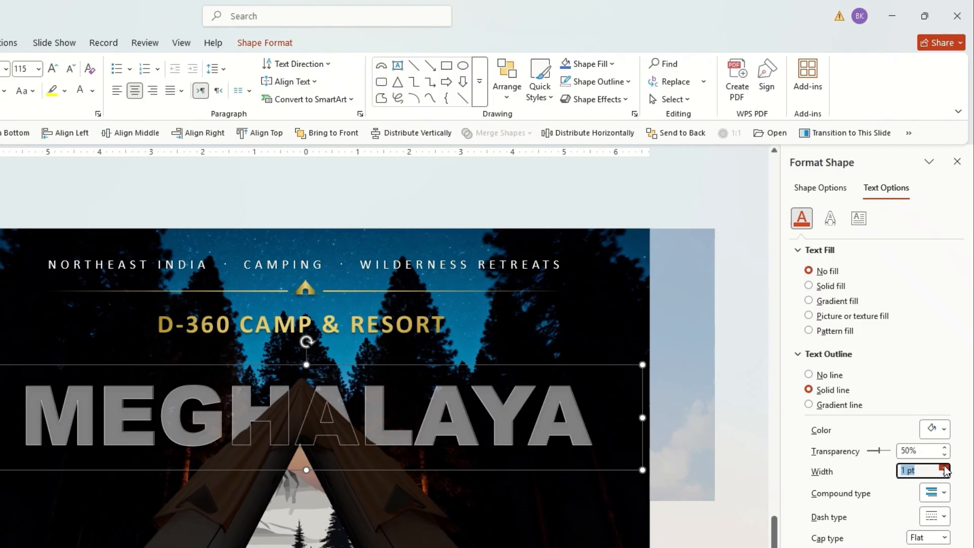
left_click(944, 467)
left_click(944, 467)
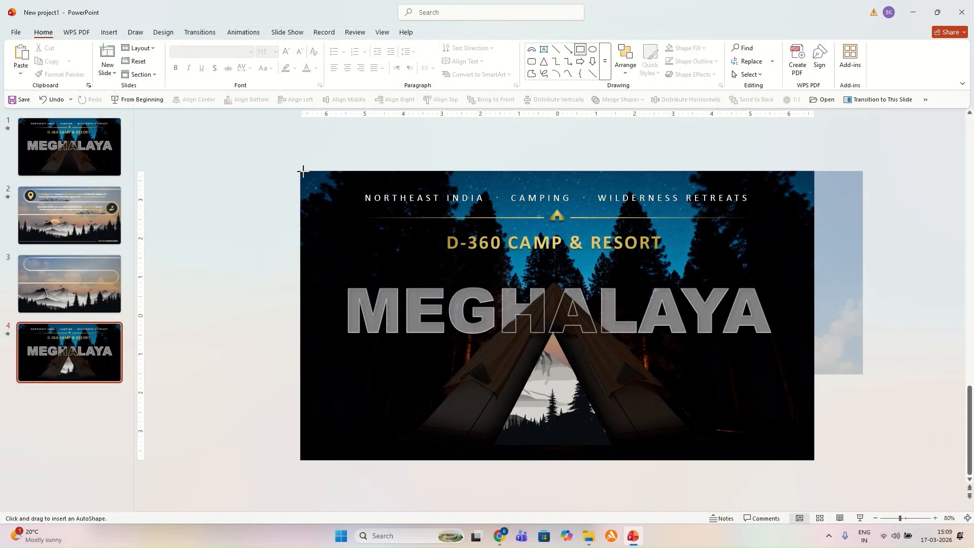
Draw a 13.33" by 7.5" rectangle covering the whole slide and remove its outline
left_click_drag(301, 171, 814, 459)
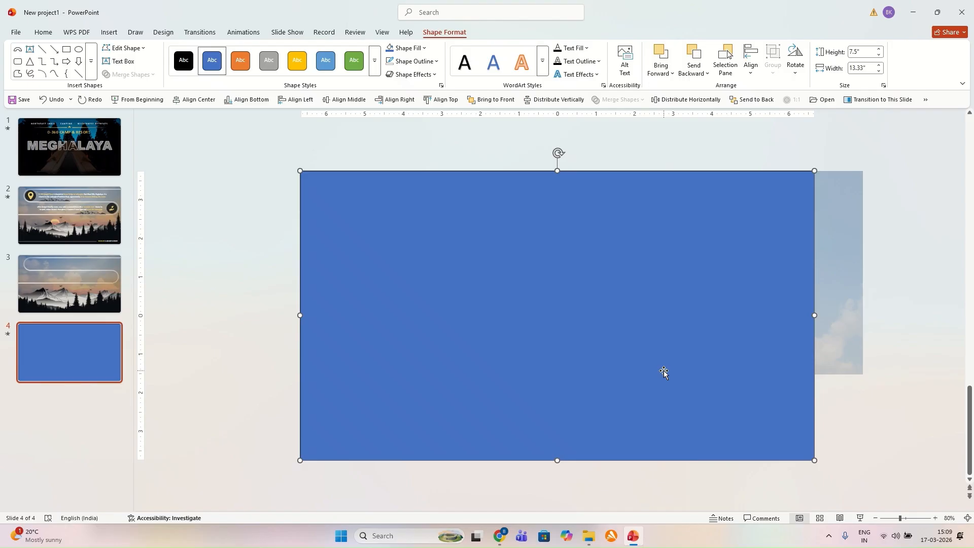
left_click(412, 61)
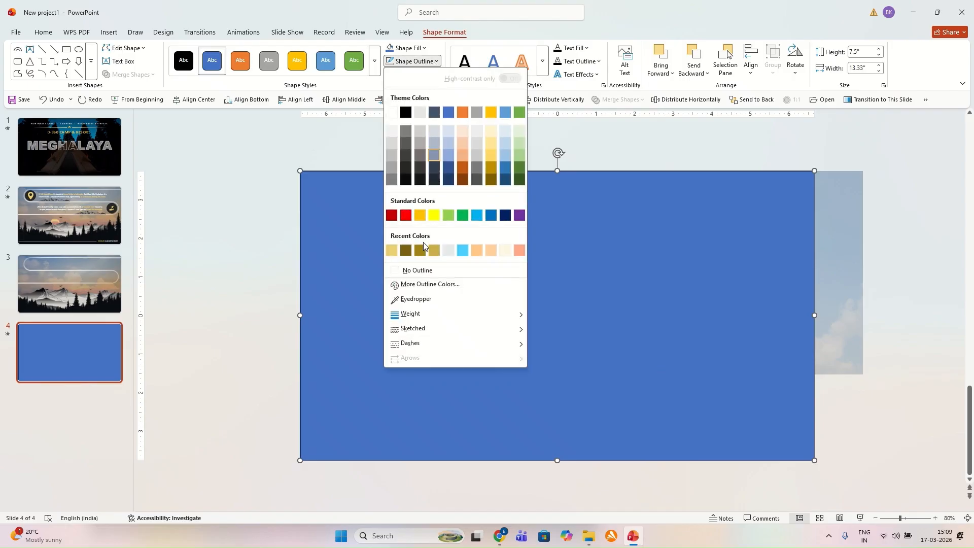
left_click(417, 270)
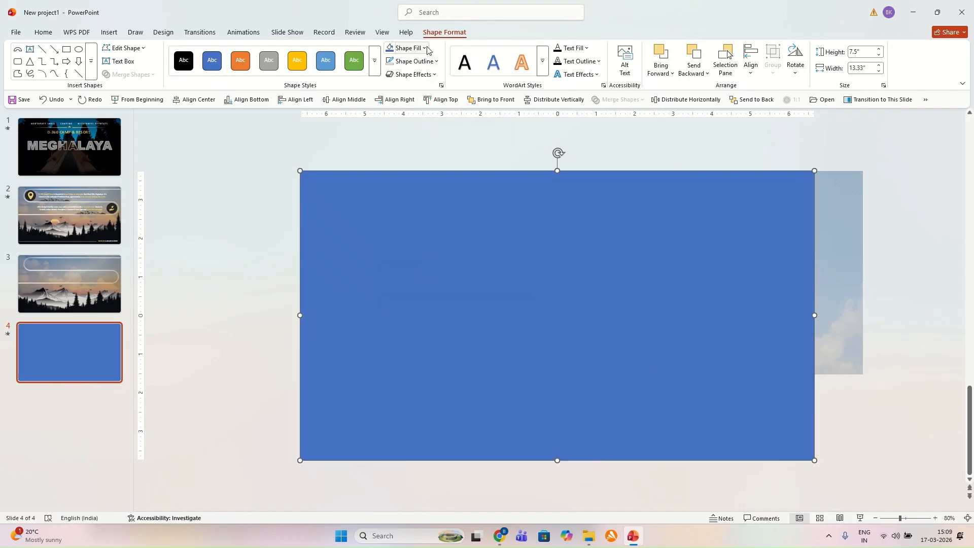
Change the full-slide rectangle's fill to a gradient fill
right_click(555, 248)
left_click(599, 497)
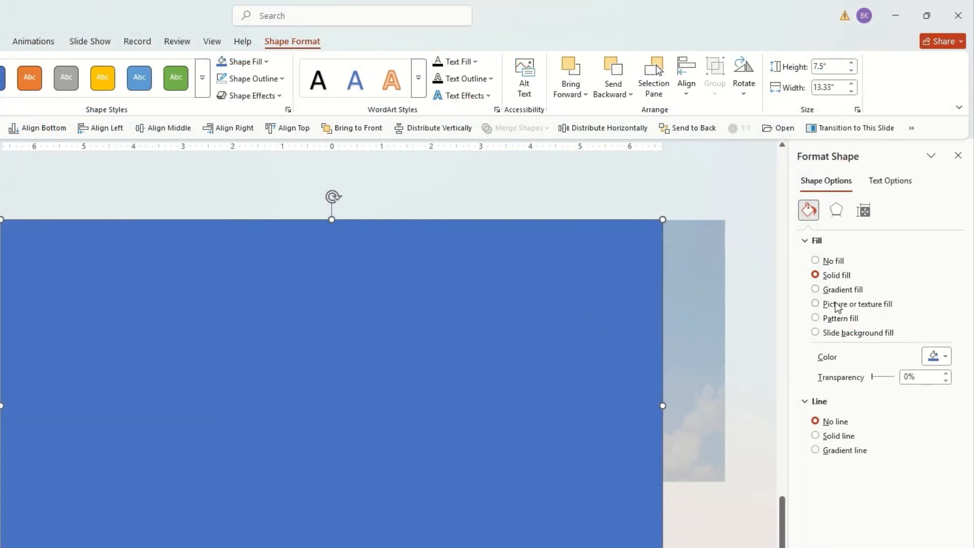
left_click(815, 288)
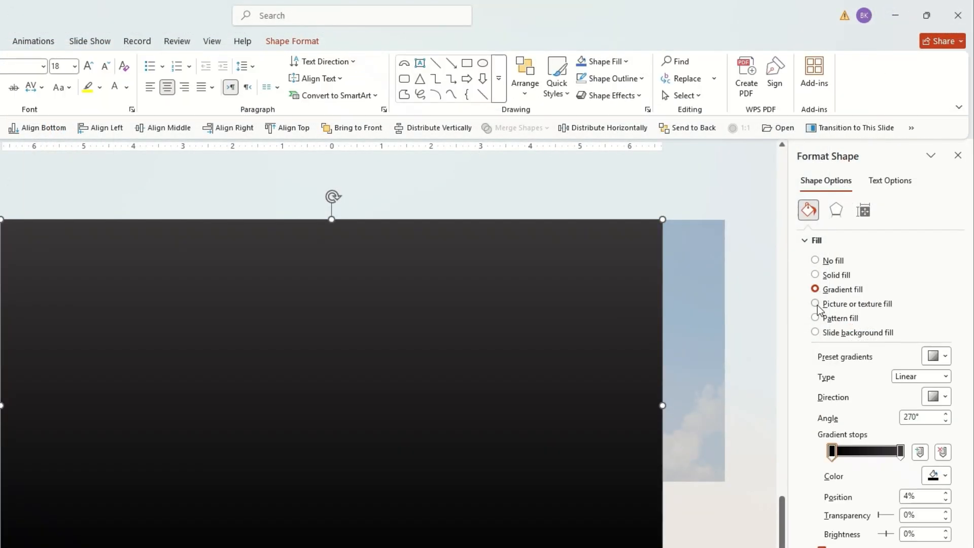